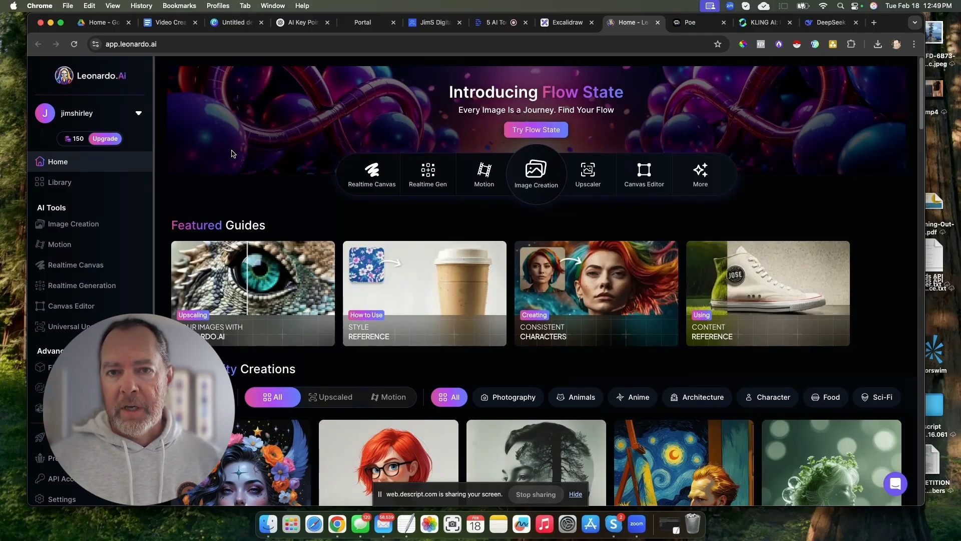
# Step: Open Image Creation and scroll the Generation History from the stickman sketches to the typewriter images
pyautogui.click(82, 225)
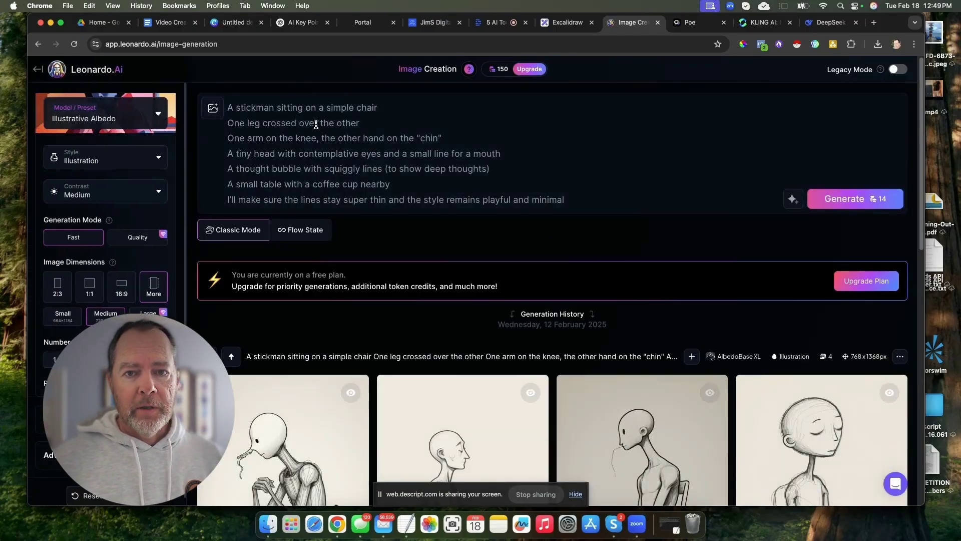
pyautogui.scroll(-2, 486, 222)
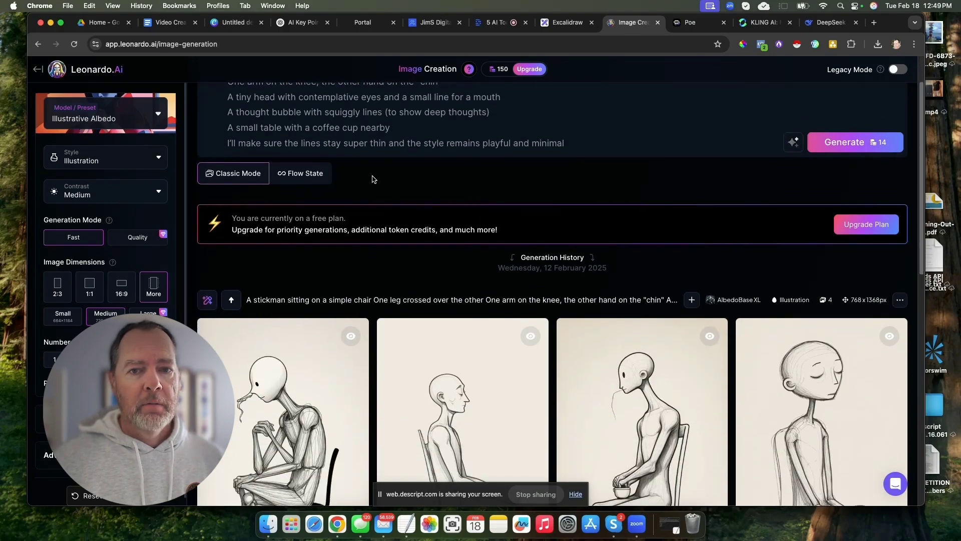
pyautogui.scroll(2, 370, 178)
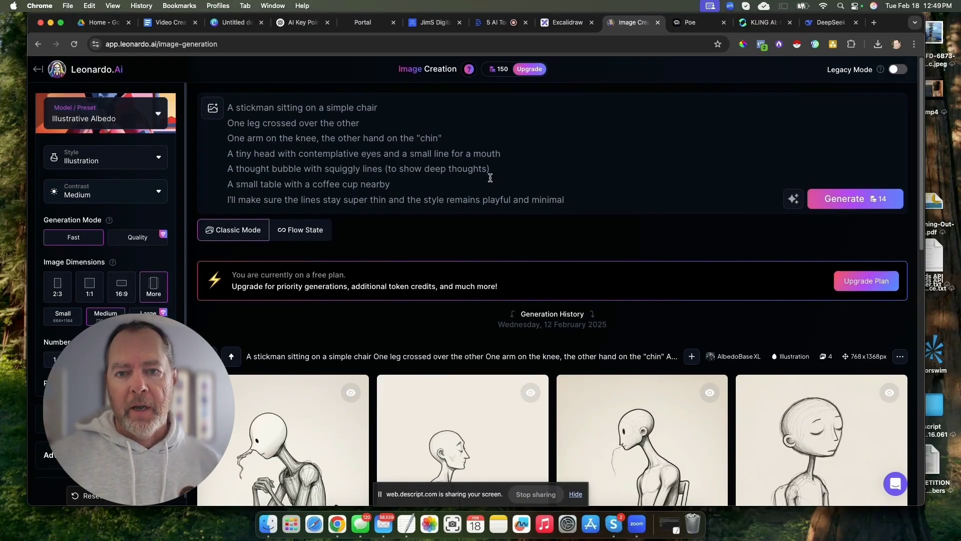
pyautogui.scroll(-4, 491, 178)
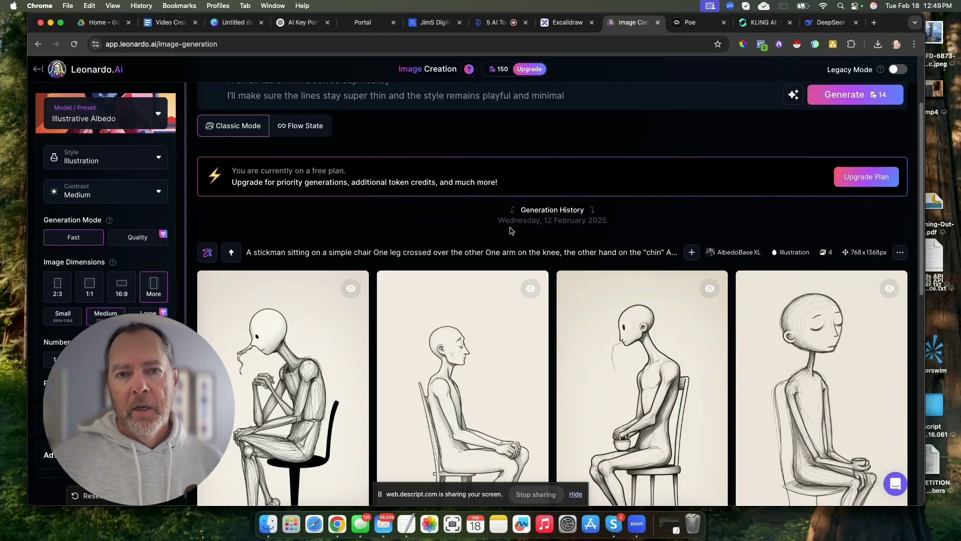
pyautogui.scroll(-5, 477, 228)
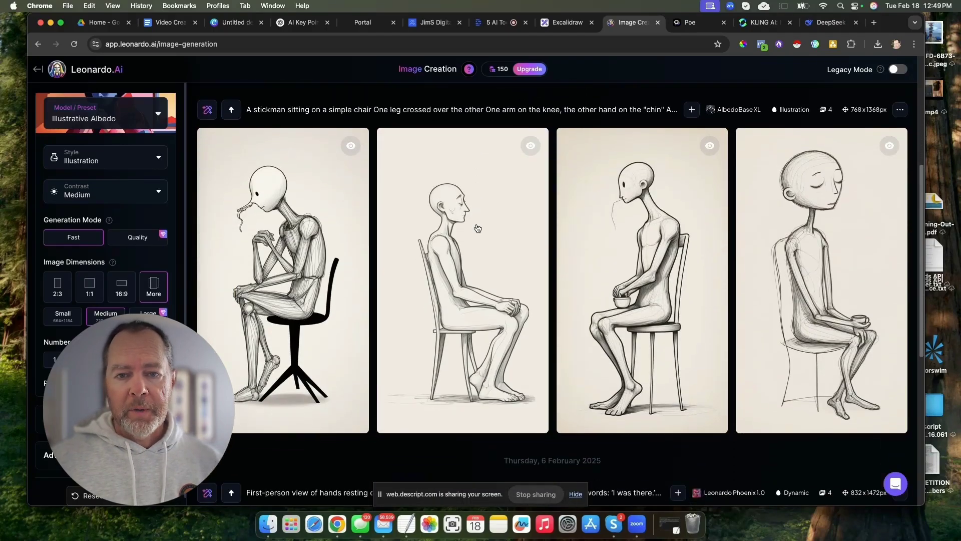
pyautogui.scroll(-5, 477, 228)
pyautogui.scroll(-3, 329, 224)
pyautogui.scroll(-2, 329, 223)
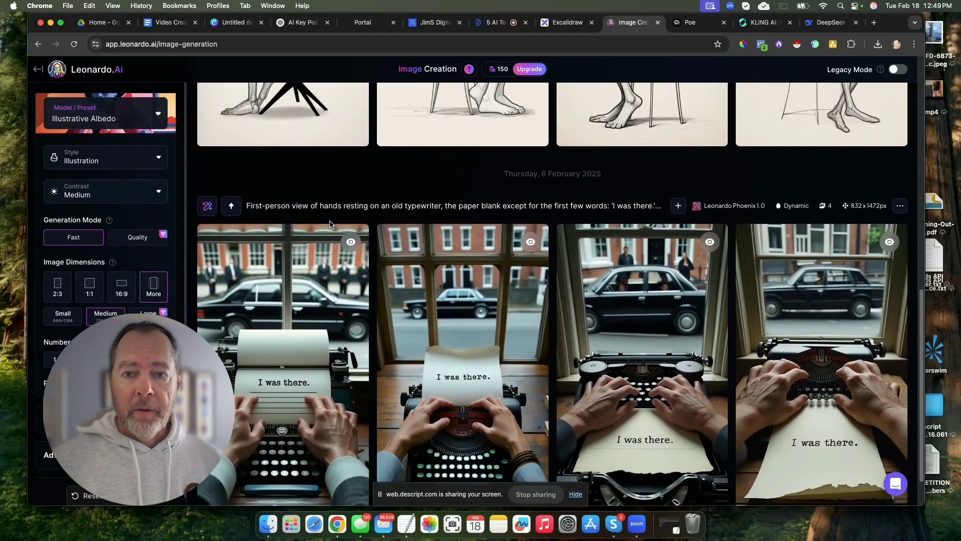
# Step: Return to the Home feed and open the flying burger image's details (Phoenix 1.0, Cinematic, 896×1344)
pyautogui.click(34, 71)
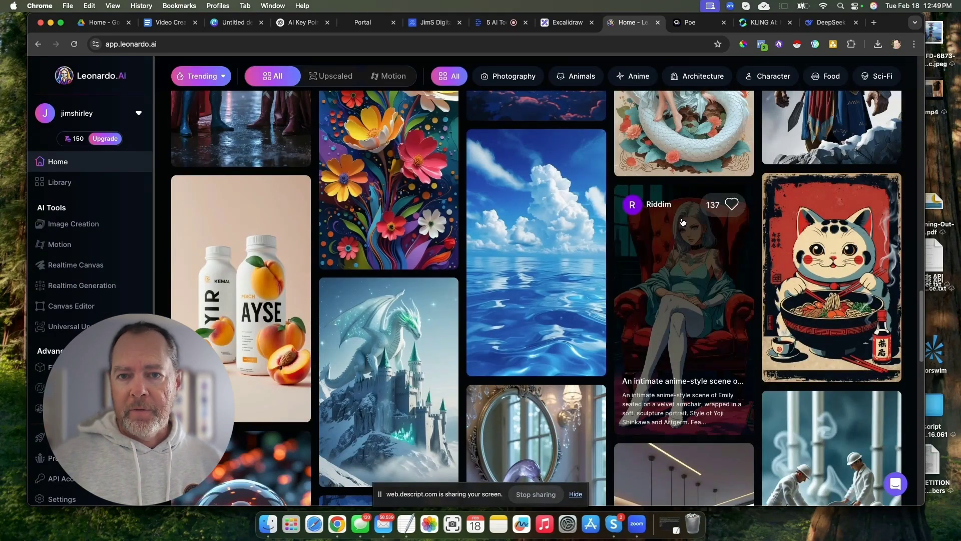
pyautogui.scroll(2, 721, 220)
pyautogui.scroll(2, 722, 226)
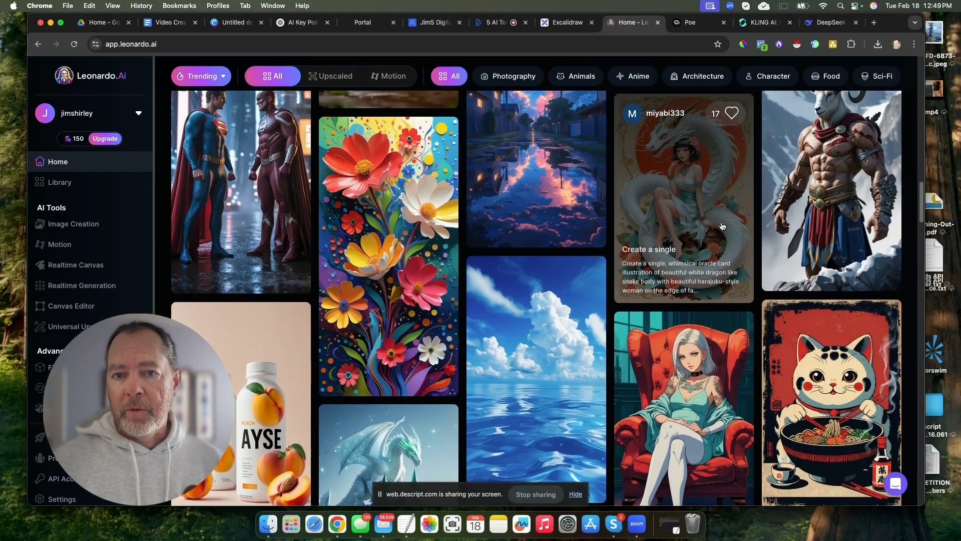
pyautogui.scroll(4, 706, 215)
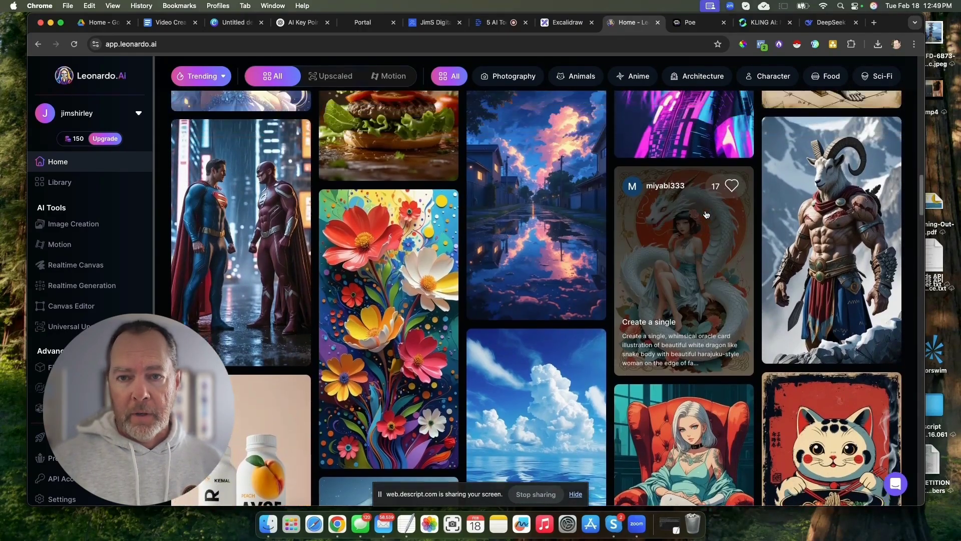
pyautogui.scroll(2, 392, 208)
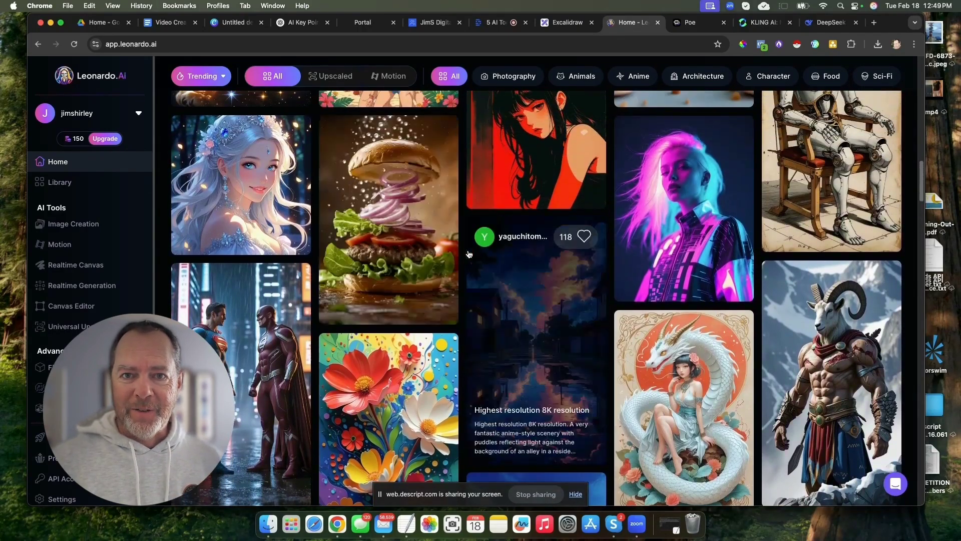
pyautogui.click(379, 229)
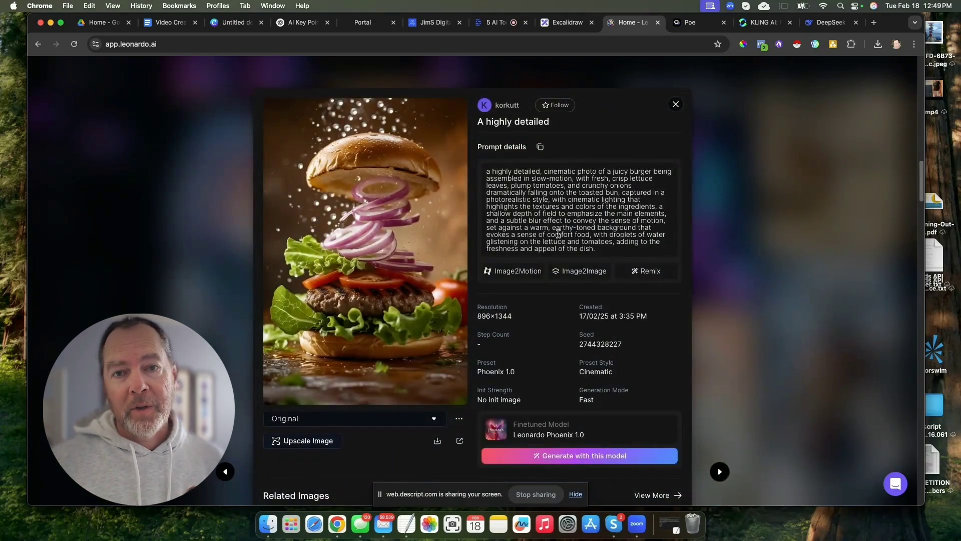
# Step: Select the burger image's entire prompt text, then close the image details
pyautogui.moveTo(595, 248); pyautogui.dragTo(487, 172)
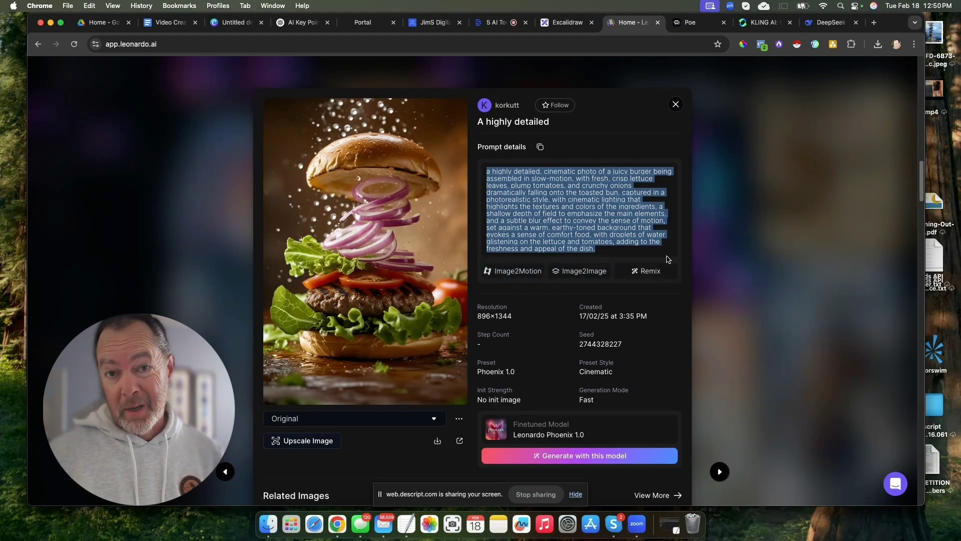
pyautogui.click(718, 204)
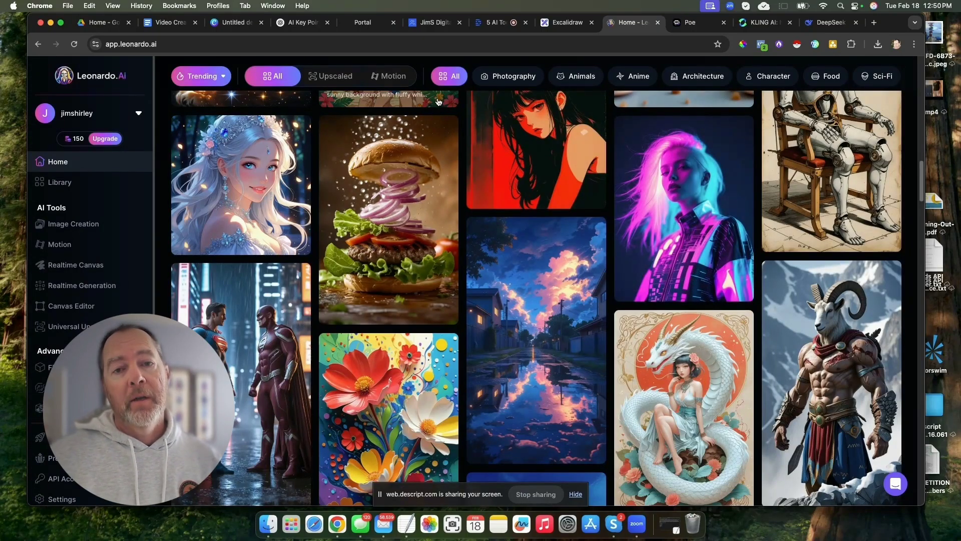
# Step: Switch to the Excalidraw board holding the landing-page and email follow-up flowchart
pyautogui.click(564, 22)
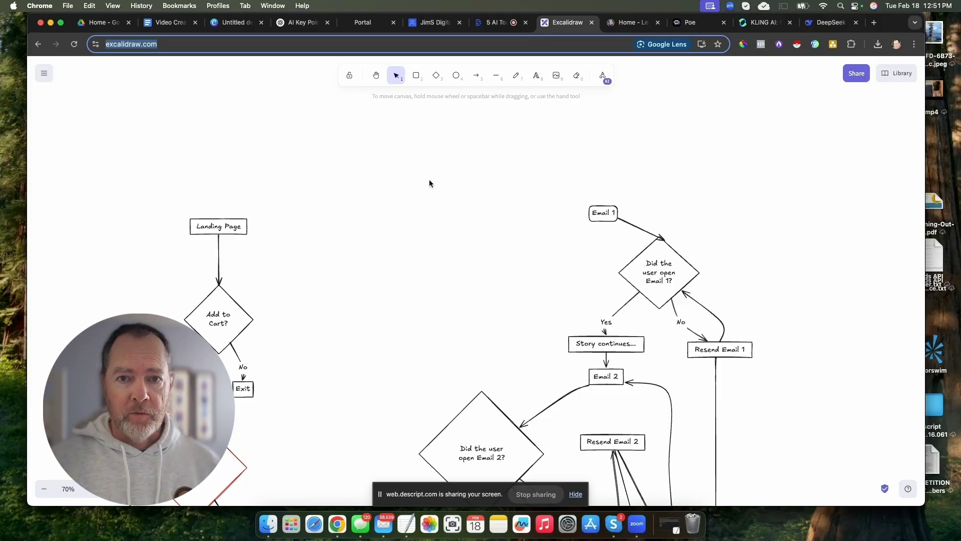
# Step: Draw a light green filled circle in the empty space above the flowchart and show the extra tools
pyautogui.scroll(-2, 430, 183)
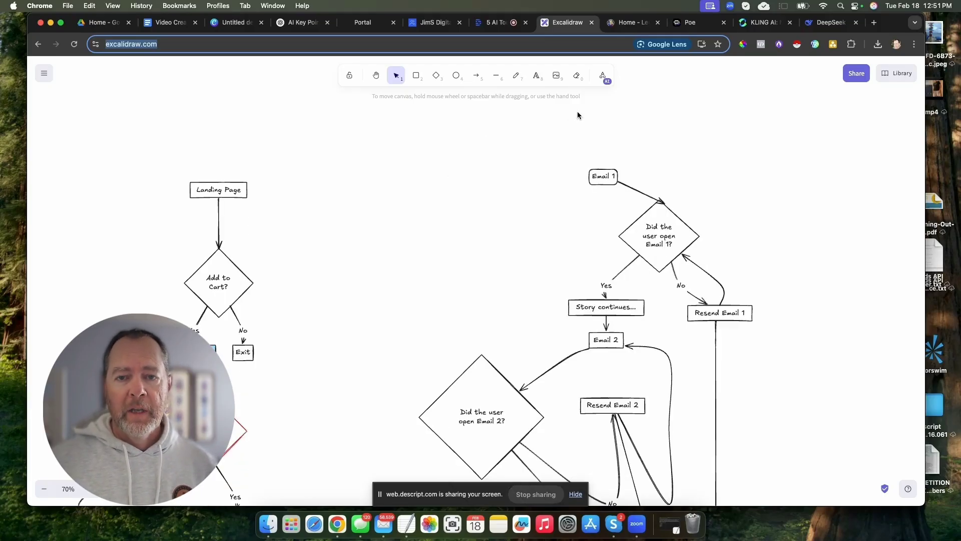
pyautogui.click(457, 78)
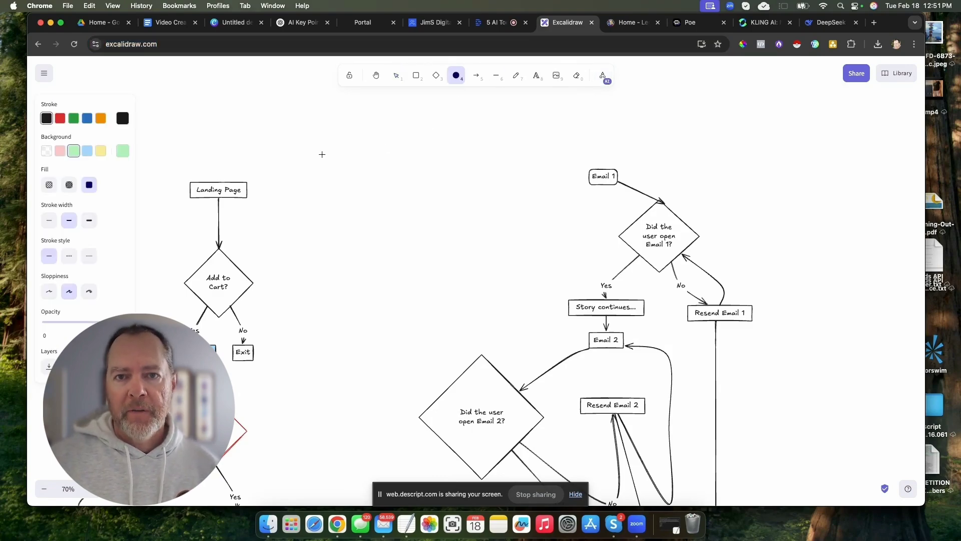
pyautogui.moveTo(321, 153); pyautogui.dragTo(423, 251)
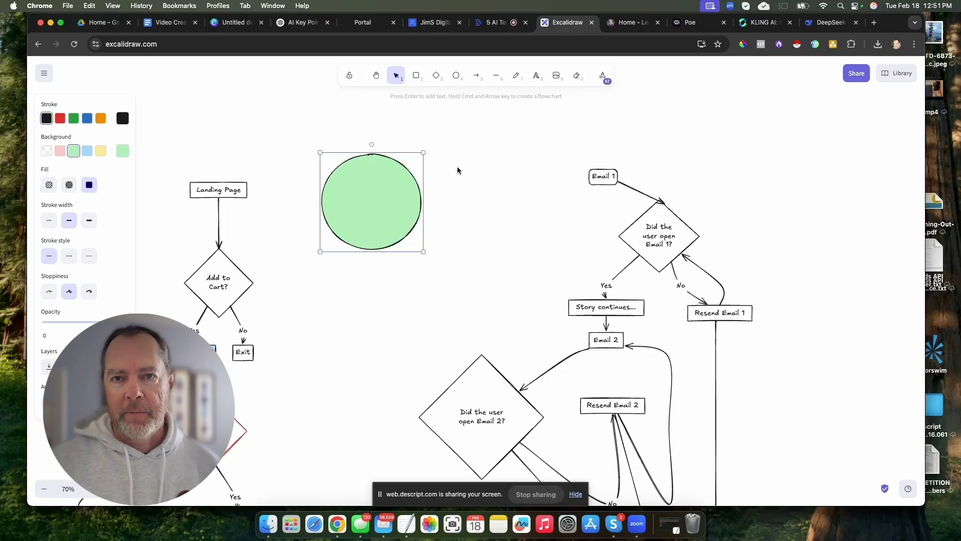
pyautogui.click(604, 77)
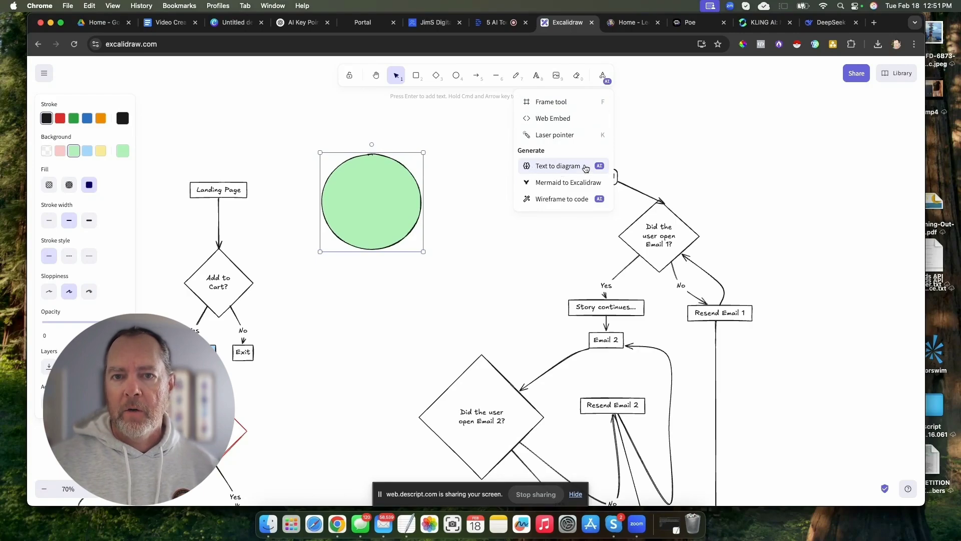
# Step: Generate a Text to diagram preview from the prompt 'simple funnel for selling online courses'
pyautogui.click(560, 166)
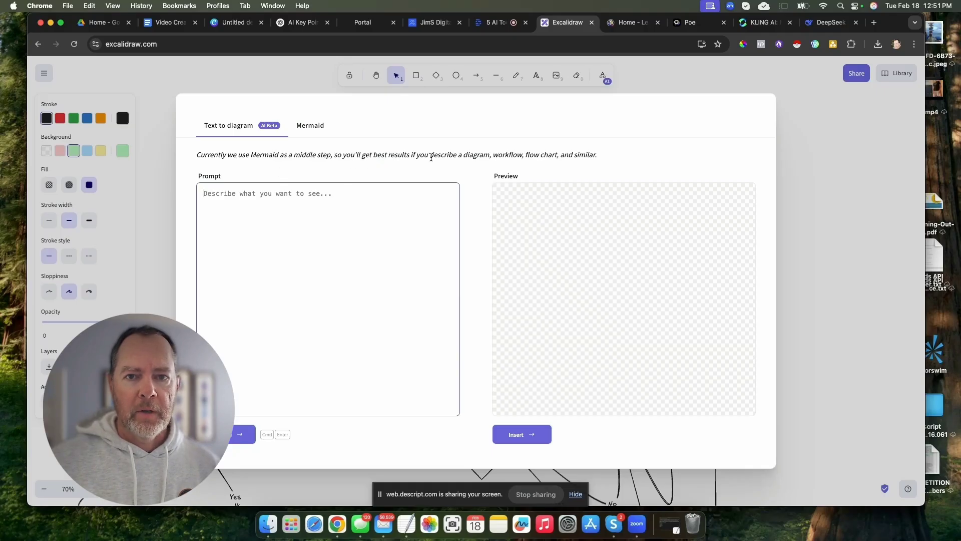
pyautogui.moveTo(272, 154); pyautogui.dragTo(526, 156)
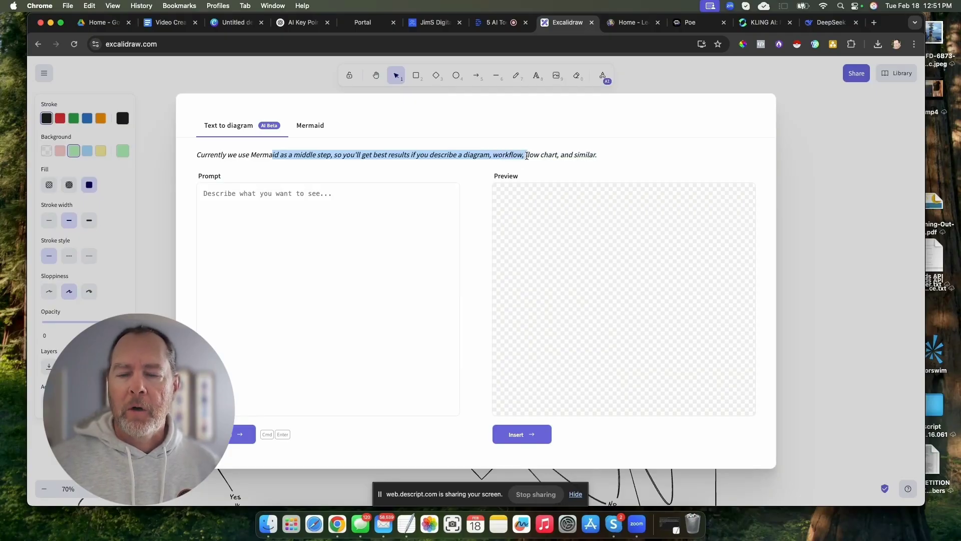
pyautogui.click(300, 211)
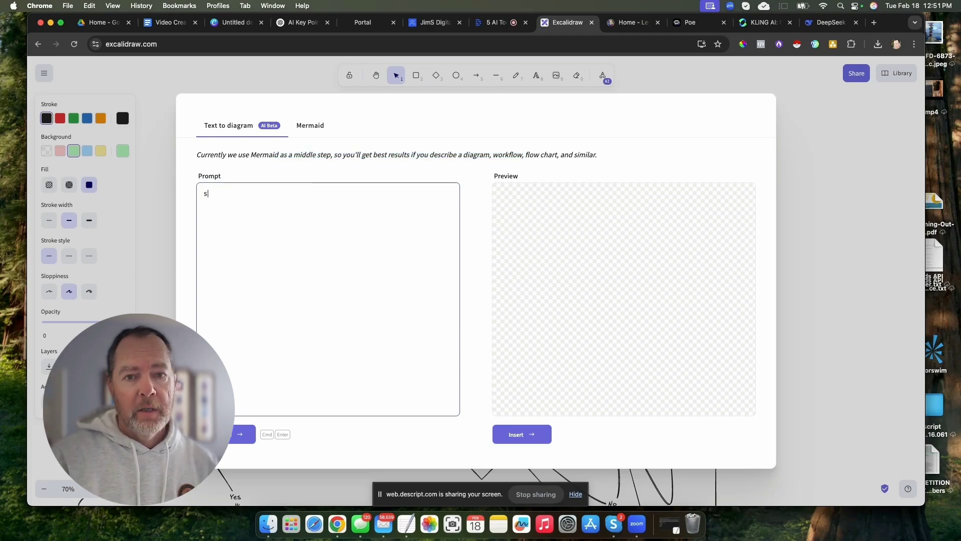
pyautogui.write('mp')
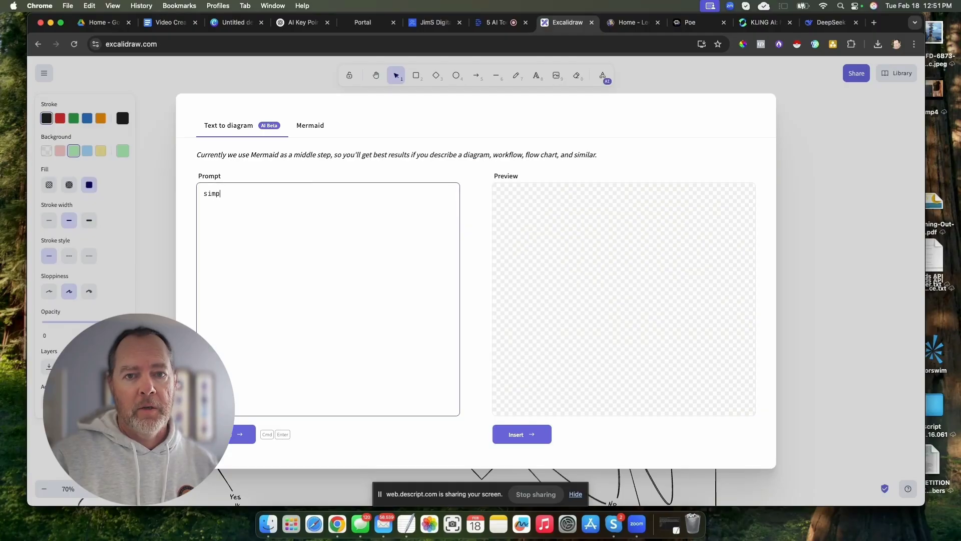
pyautogui.write('le funnel')
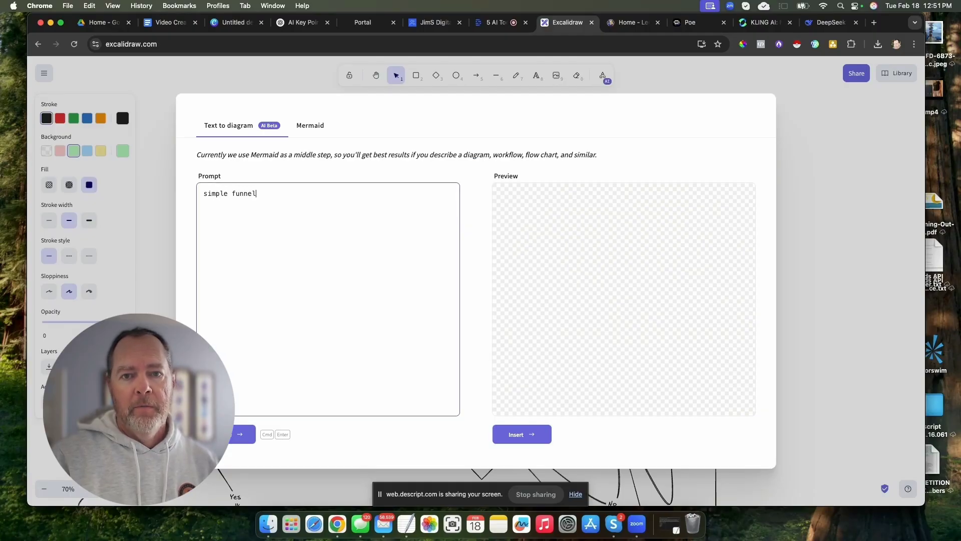
pyautogui.write(' for selling ')
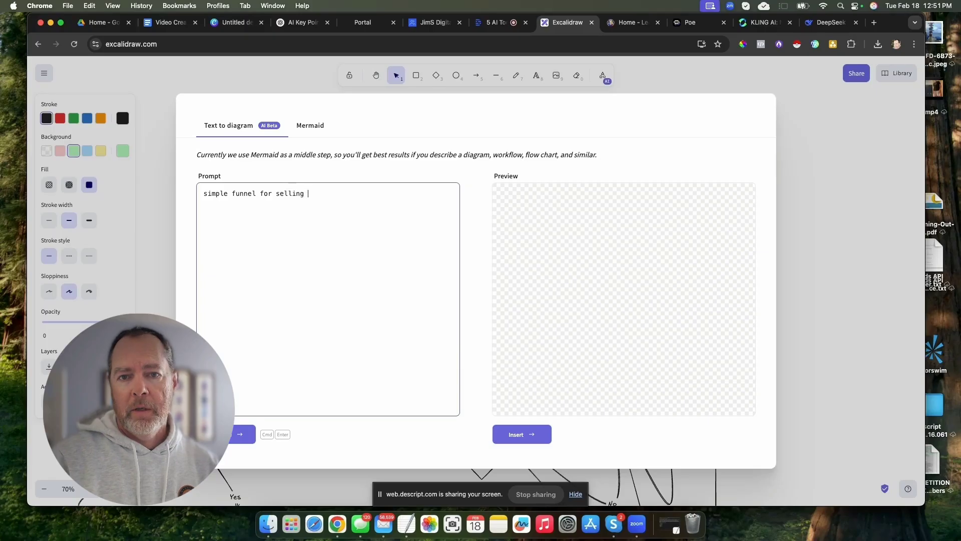
pyautogui.write('online courses')
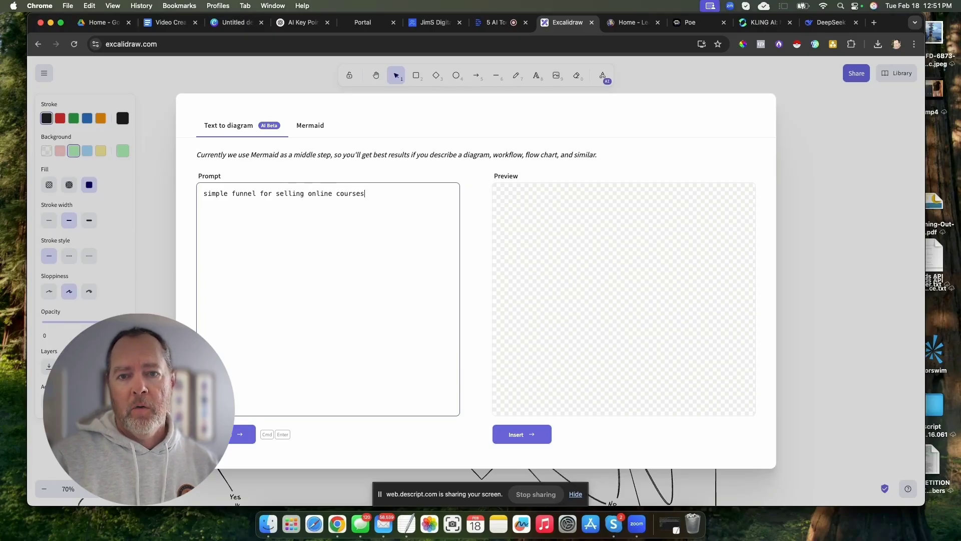
pyautogui.click(243, 434)
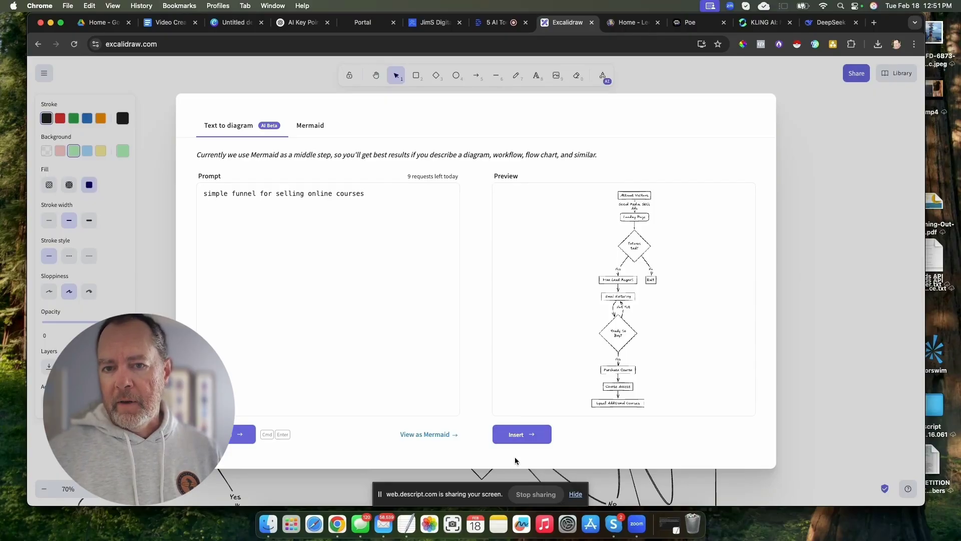
# Step: Discard the funnel preview and select the 'Did the user open Email 1?' diamond
pyautogui.click(831, 317)
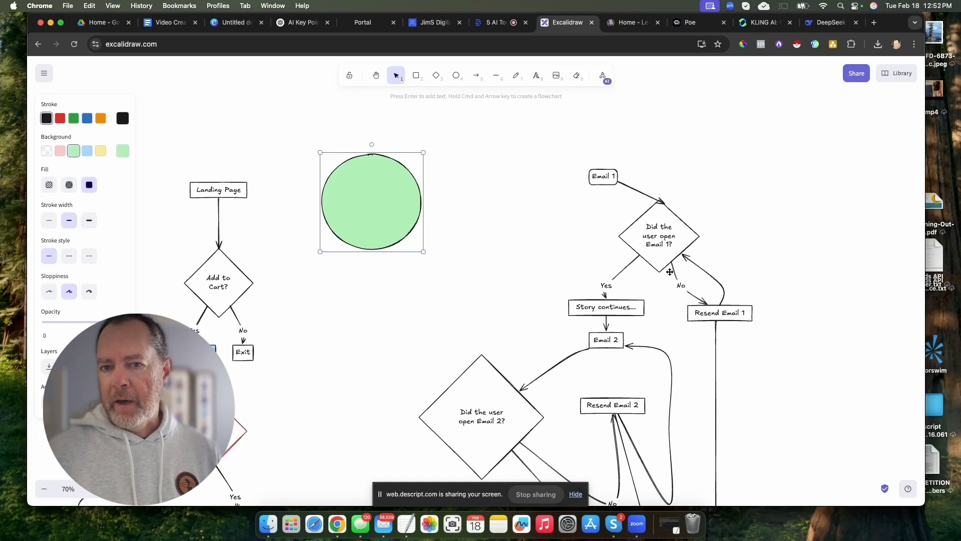
pyautogui.scroll(-3, 668, 272)
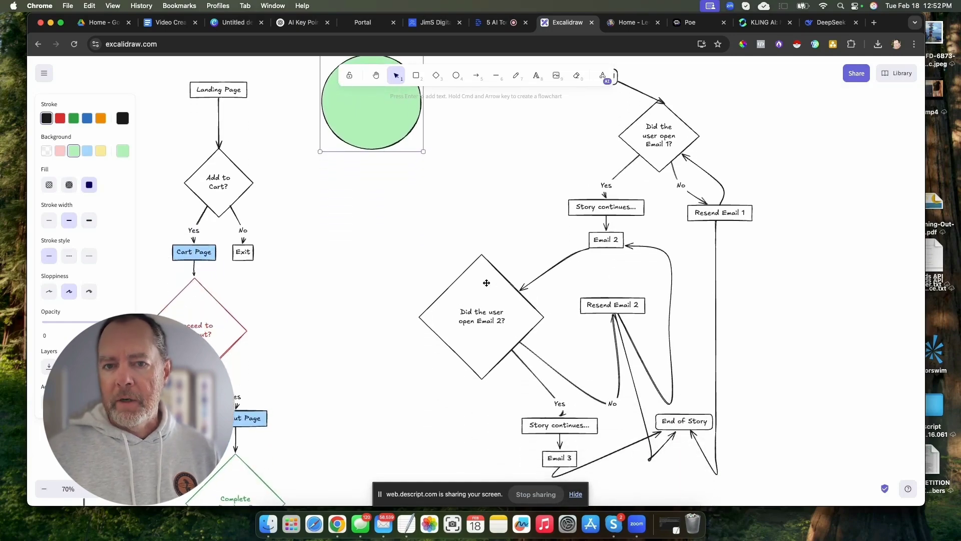
pyautogui.click(677, 155)
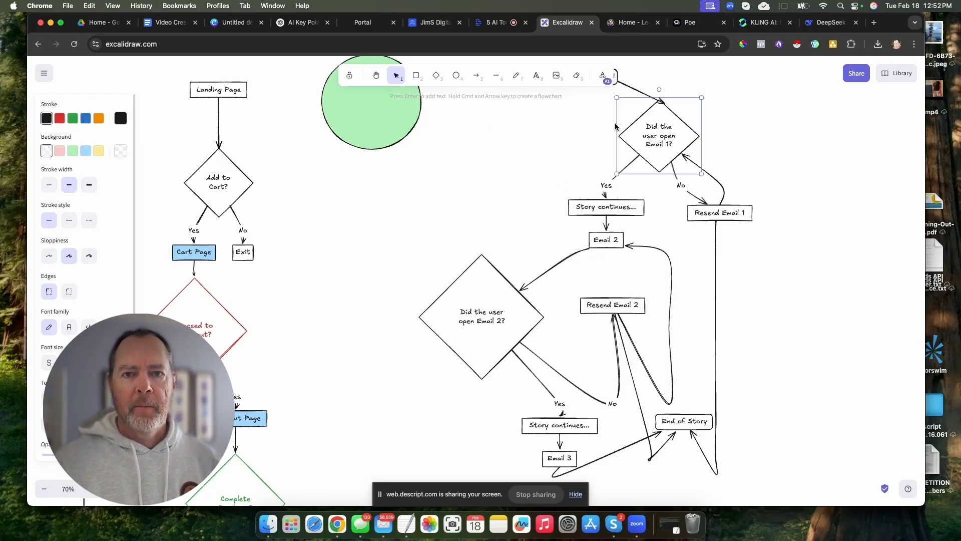
# Step: Give the 'Did the user open Email 1?' diamond a yellow background fill
pyautogui.click(98, 118)
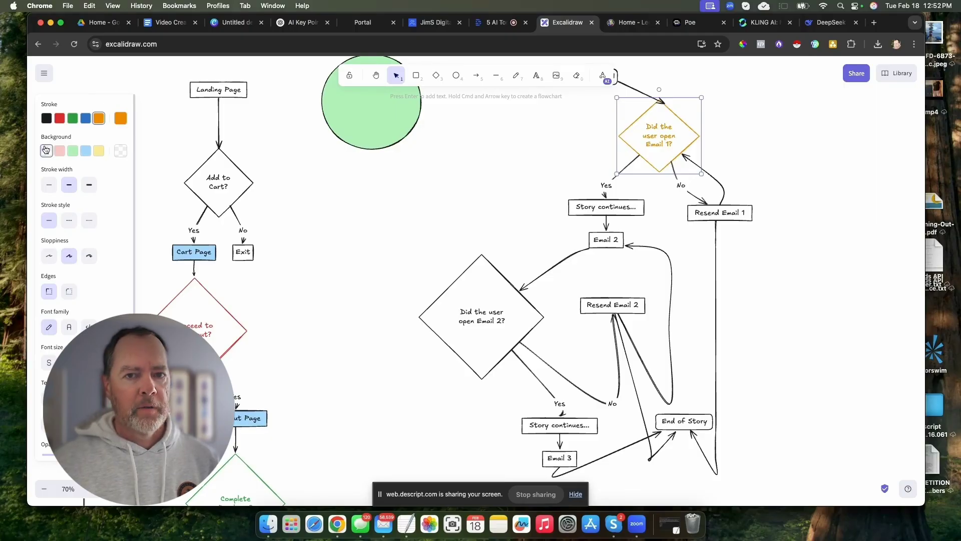
pyautogui.click(98, 151)
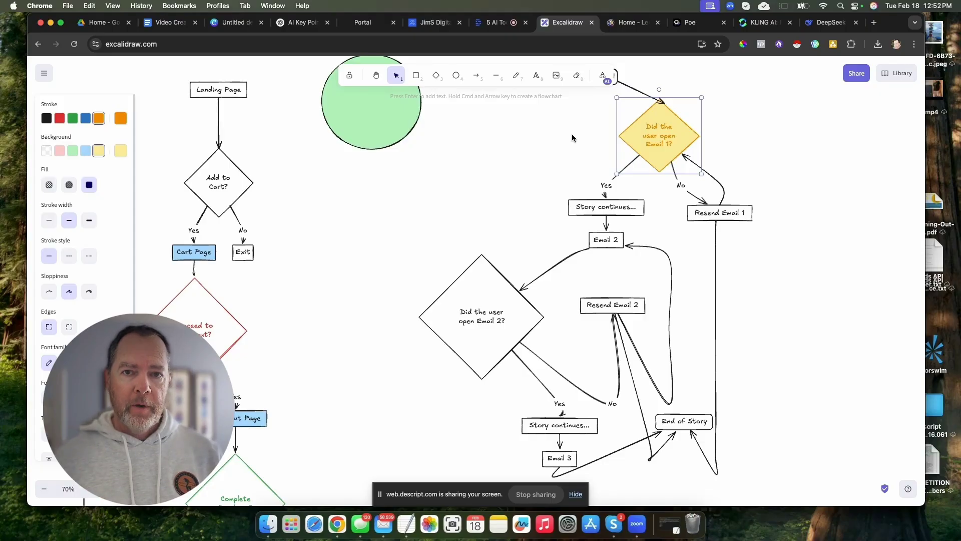
pyautogui.scroll(1, 572, 134)
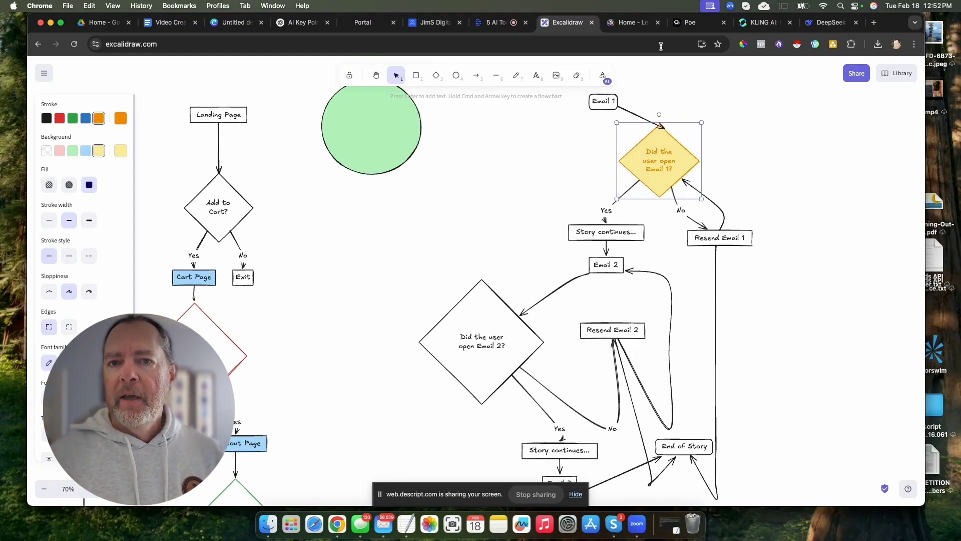
# Step: Switch to Kling AI and scroll its home page down to Trending Creatives
pyautogui.click(766, 24)
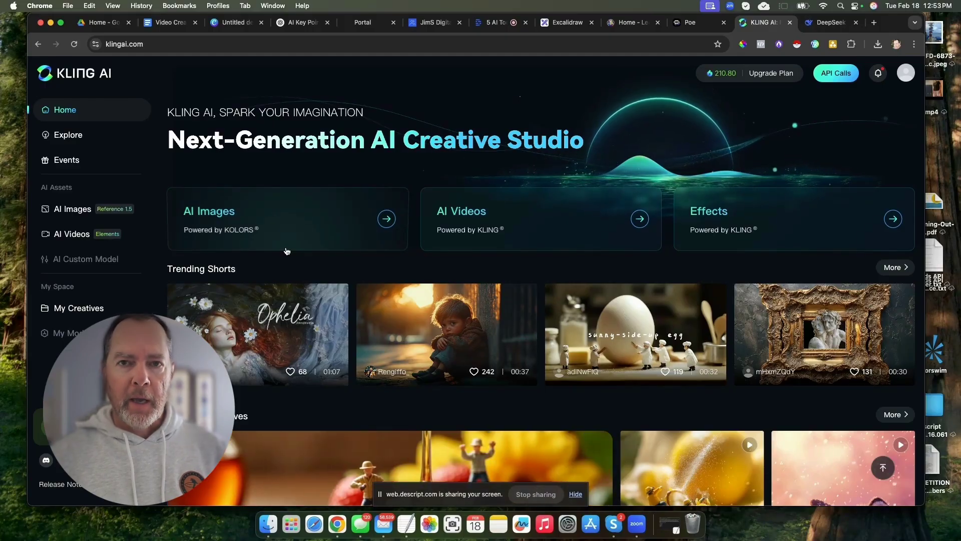
pyautogui.scroll(-5, 258, 263)
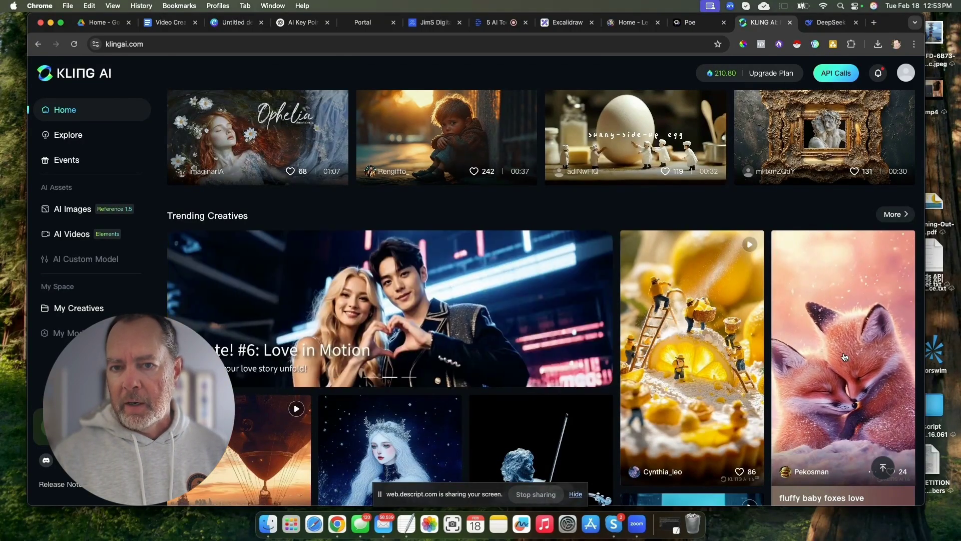
pyautogui.click(845, 357)
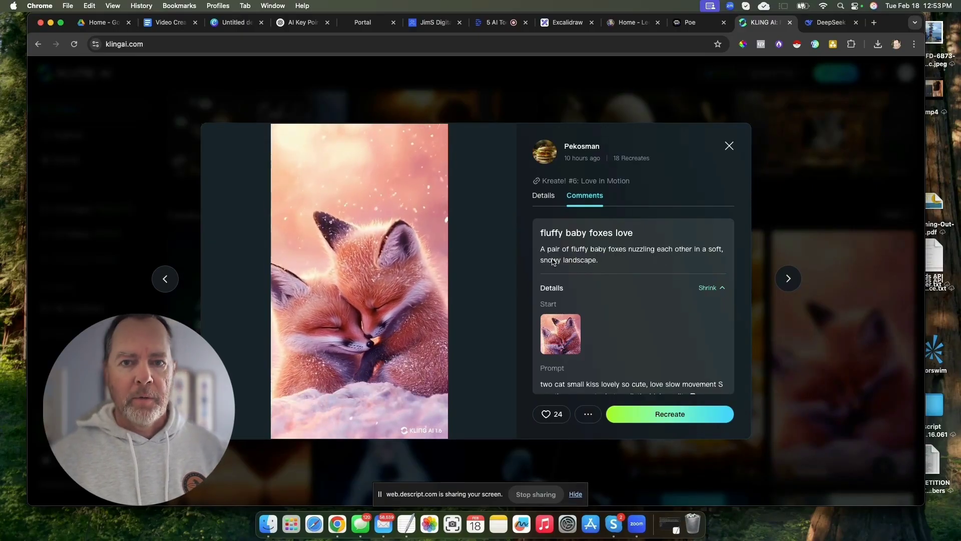
pyautogui.click(729, 146)
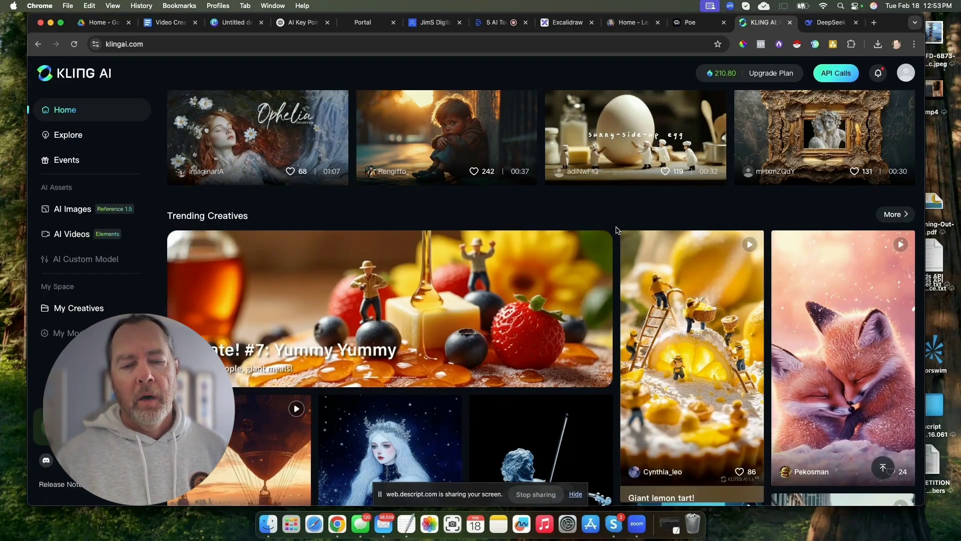
pyautogui.click(77, 308)
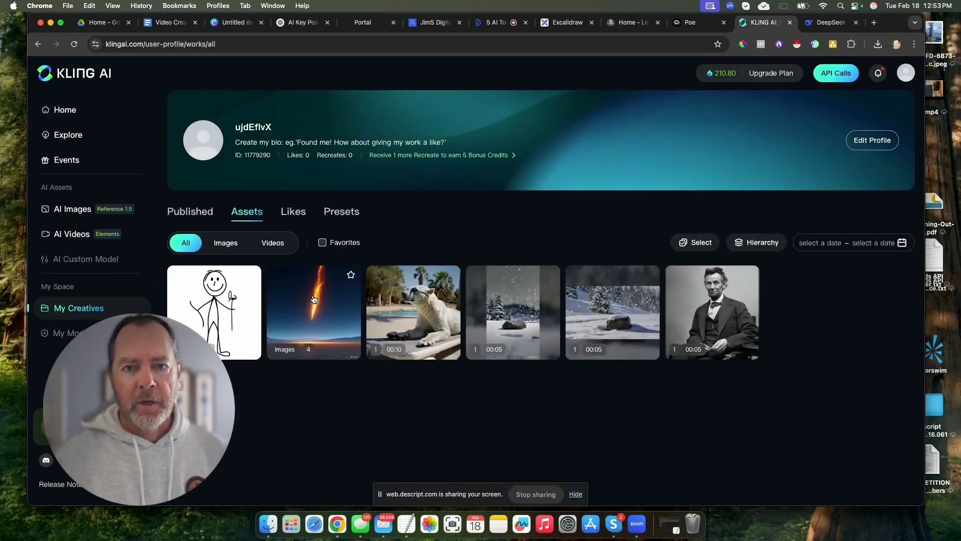
# Step: Preview the stick-figure image, all three meteor batch images, and the snowy rock video in My Creatives
pyautogui.click(227, 301)
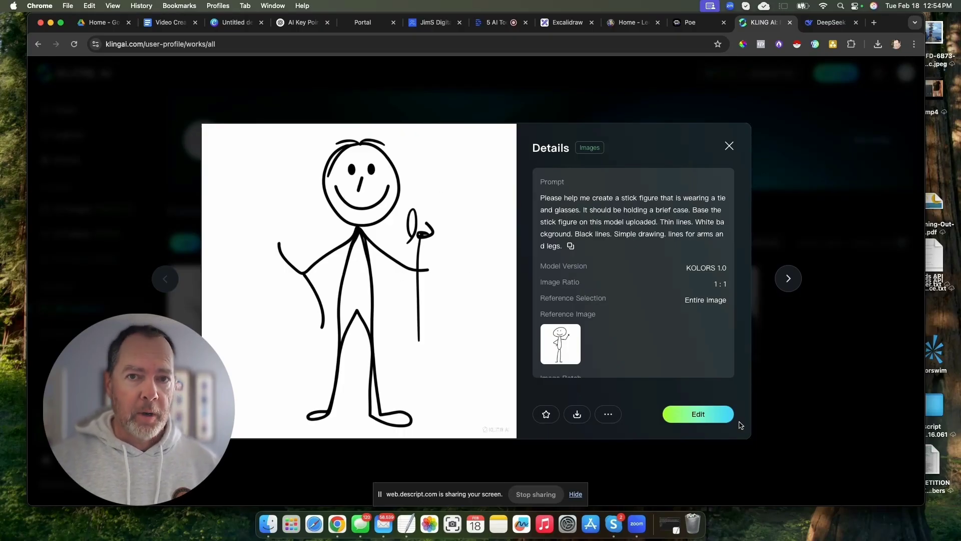
pyautogui.click(730, 146)
pyautogui.click(410, 292)
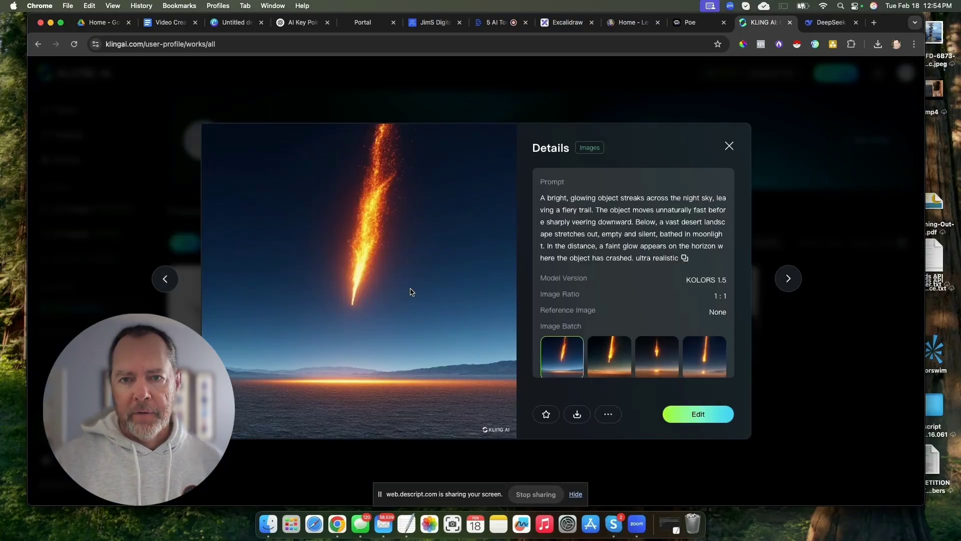
pyautogui.click(609, 356)
pyautogui.click(643, 366)
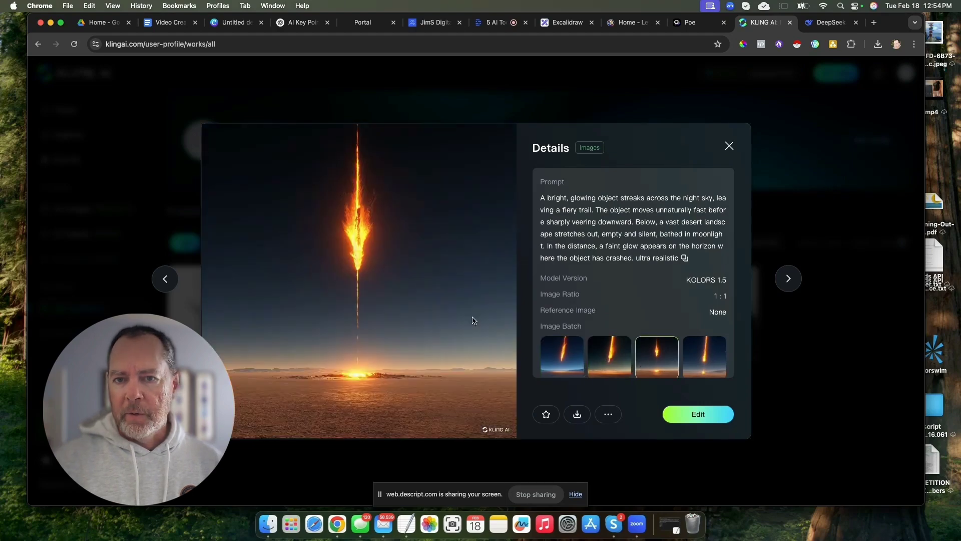
pyautogui.press('Right')
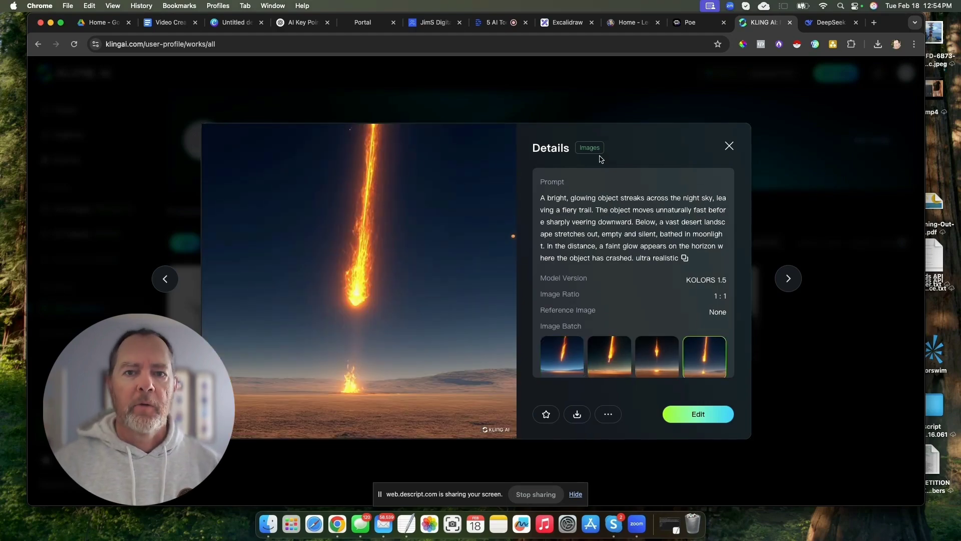
pyautogui.click(730, 148)
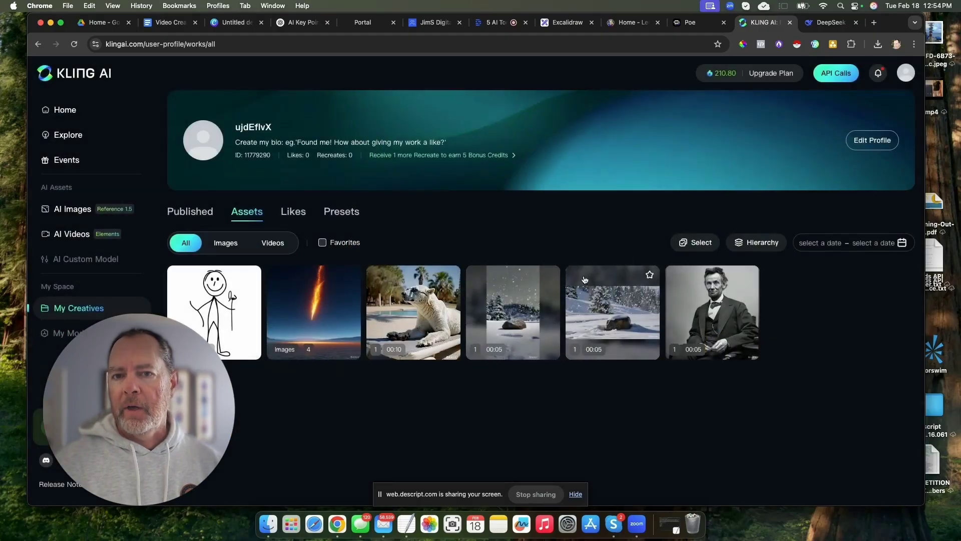
pyautogui.click(495, 340)
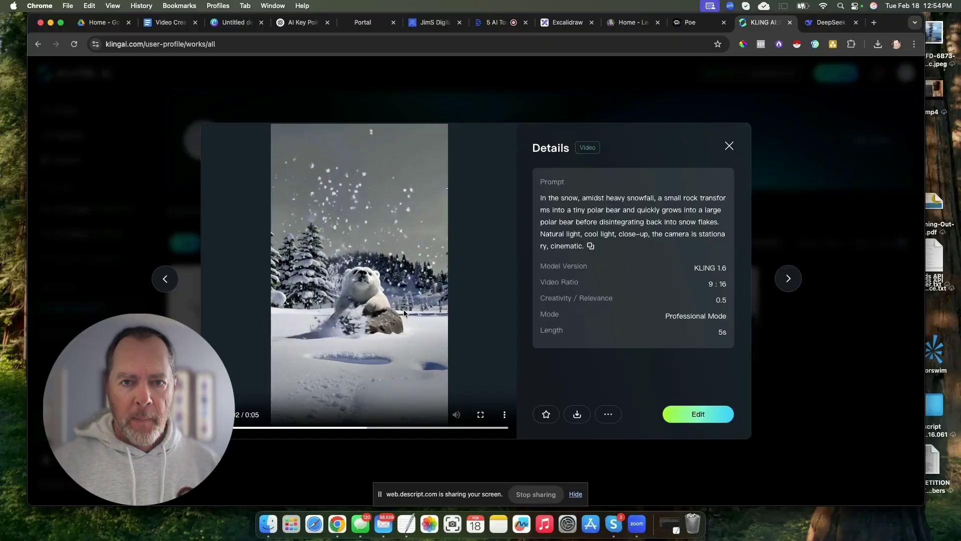
pyautogui.click(729, 146)
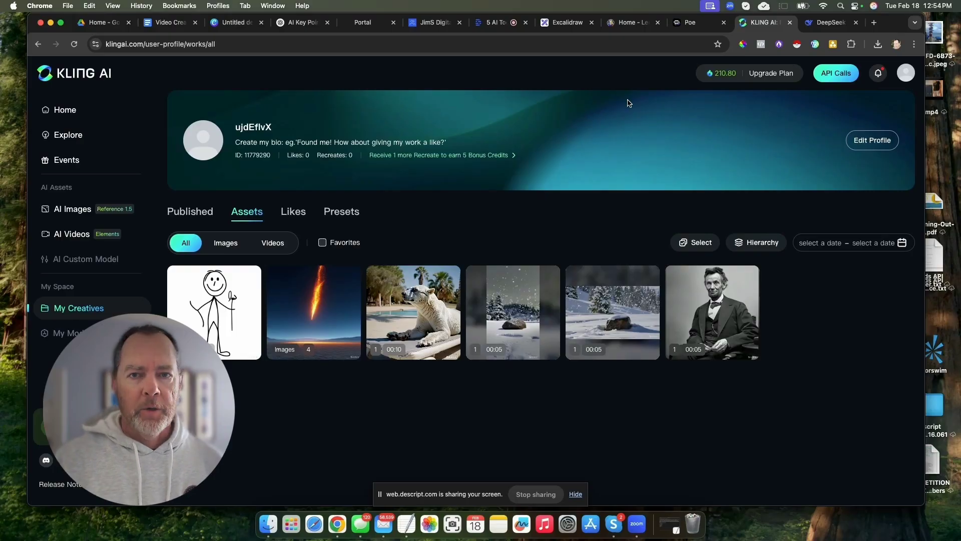
# Step: Switch to the DeepSeek tab and focus the empty new-chat message box
pyautogui.click(832, 22)
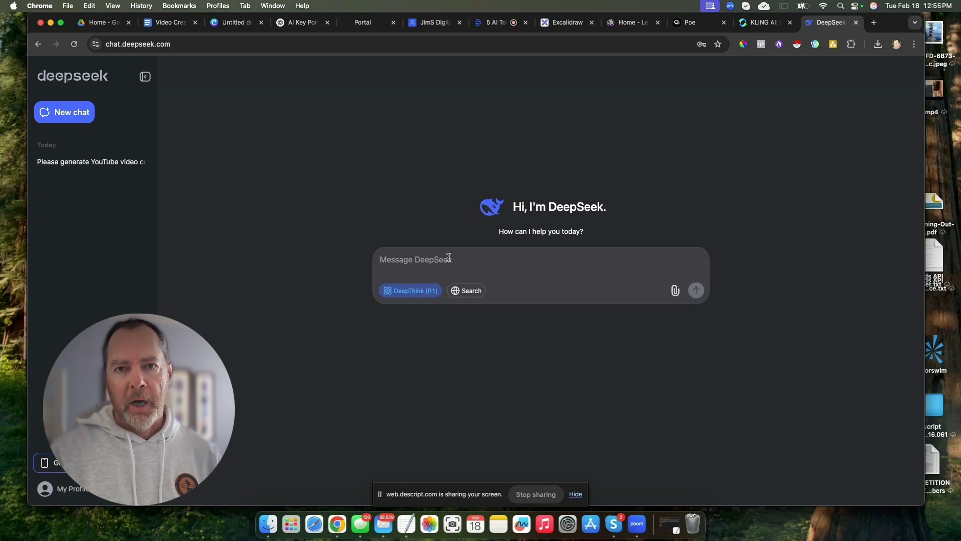
pyautogui.click(449, 257)
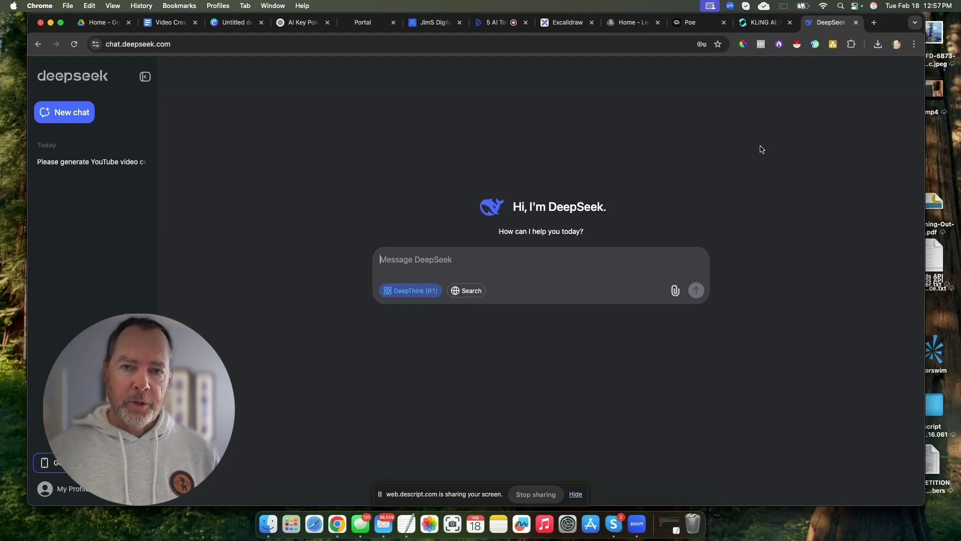
# Step: On Poe's home page, browse the bot sections and start a chat with Runway Gen-3 Alpha Turbo
pyautogui.click(696, 22)
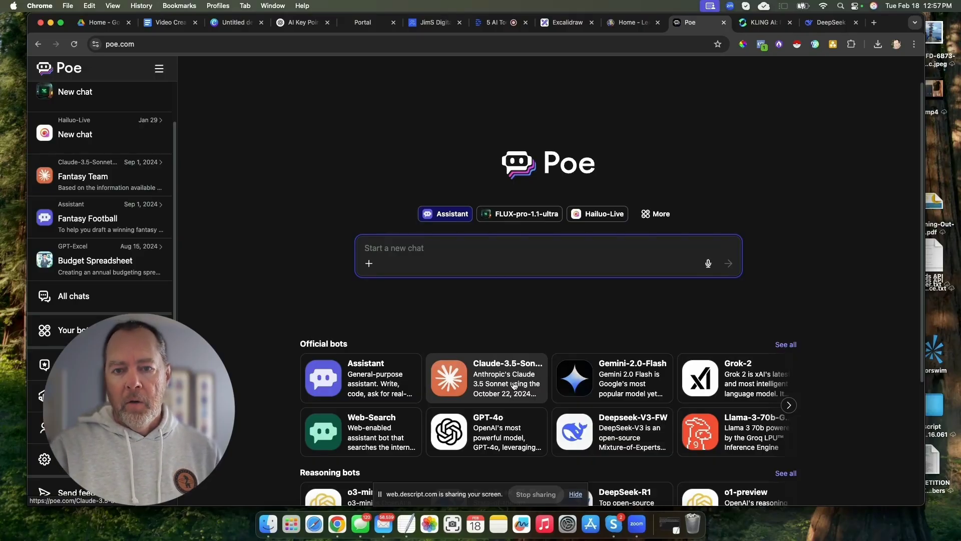
pyautogui.scroll(-5, 511, 384)
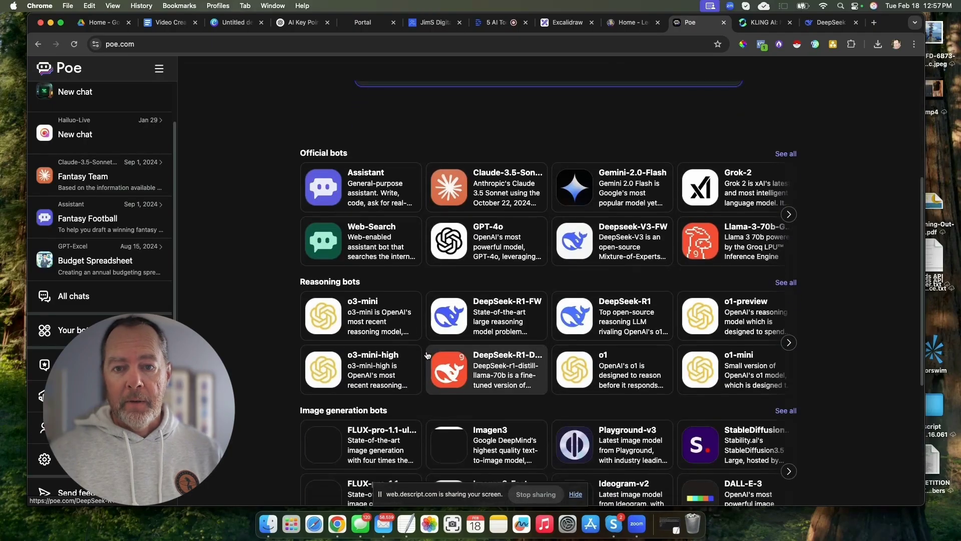
pyautogui.scroll(-3, 515, 330)
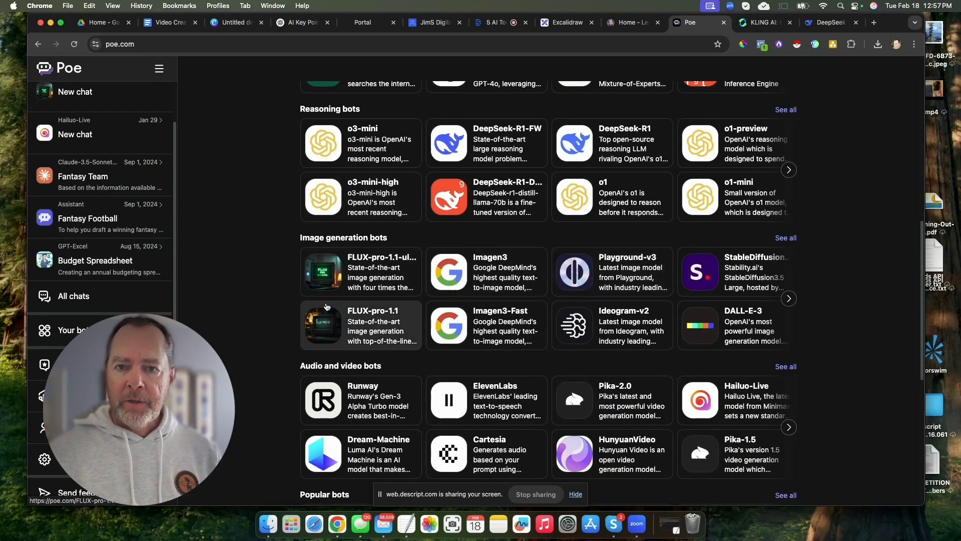
pyautogui.scroll(-1, 370, 406)
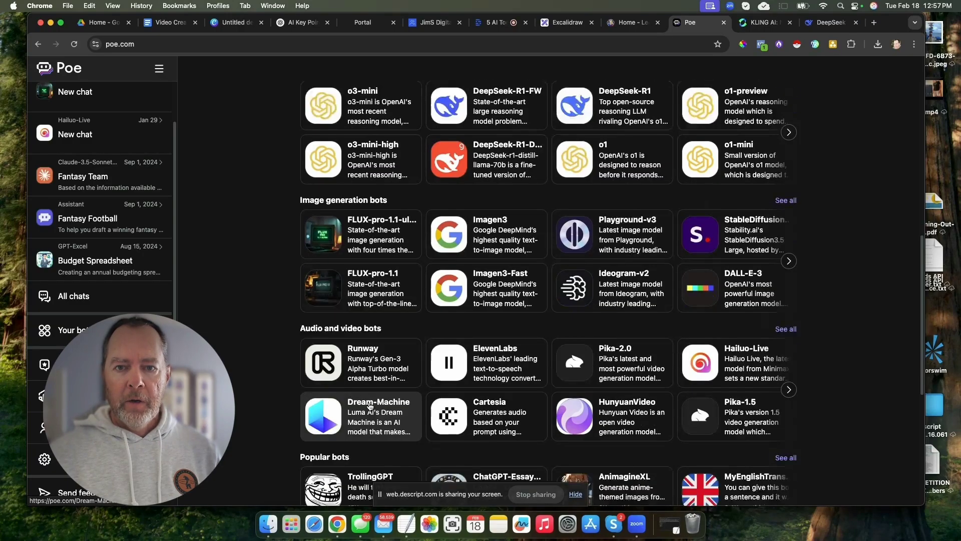
pyautogui.scroll(-2, 370, 406)
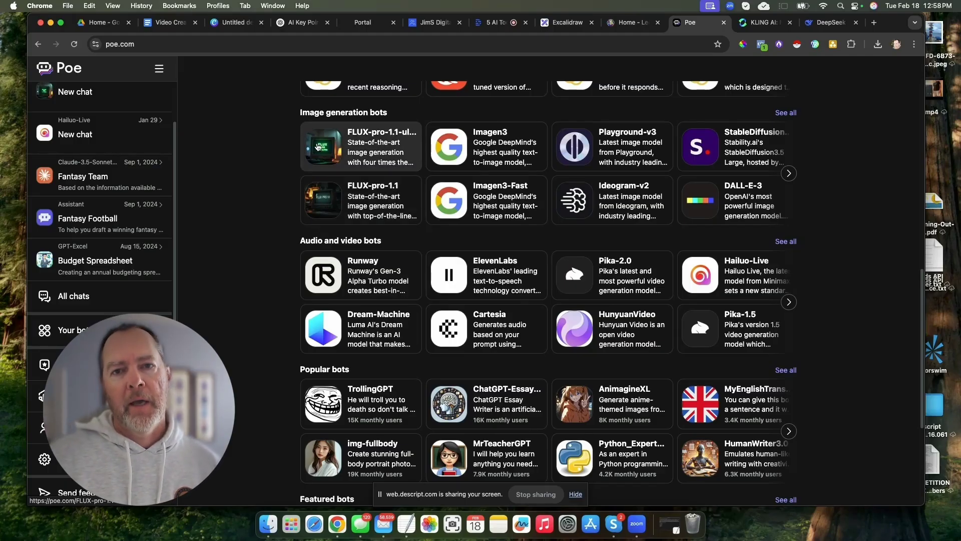
pyautogui.click(370, 279)
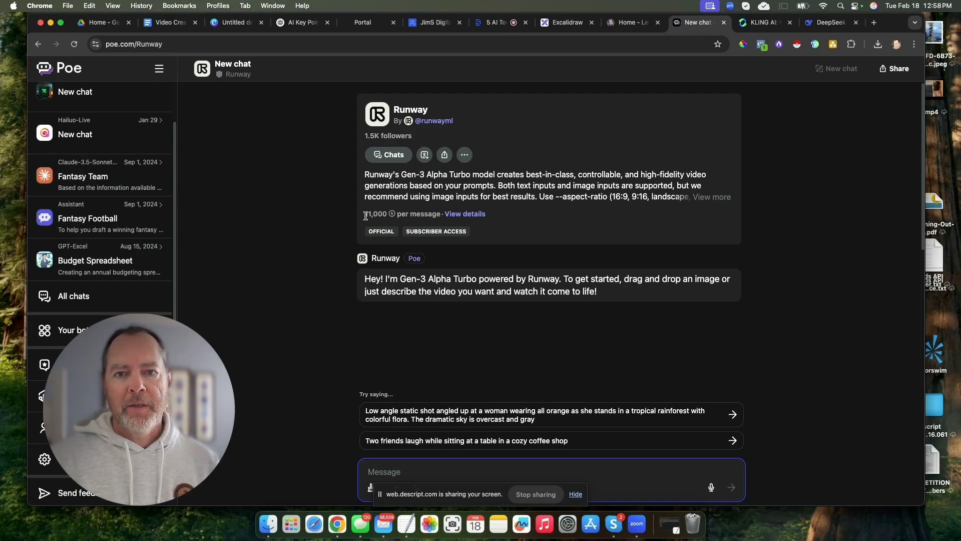
# Step: Highlight the Runway bot's 11,000-points-per-message cost and close the promptblaze popup
pyautogui.moveTo(366, 215); pyautogui.dragTo(389, 216)
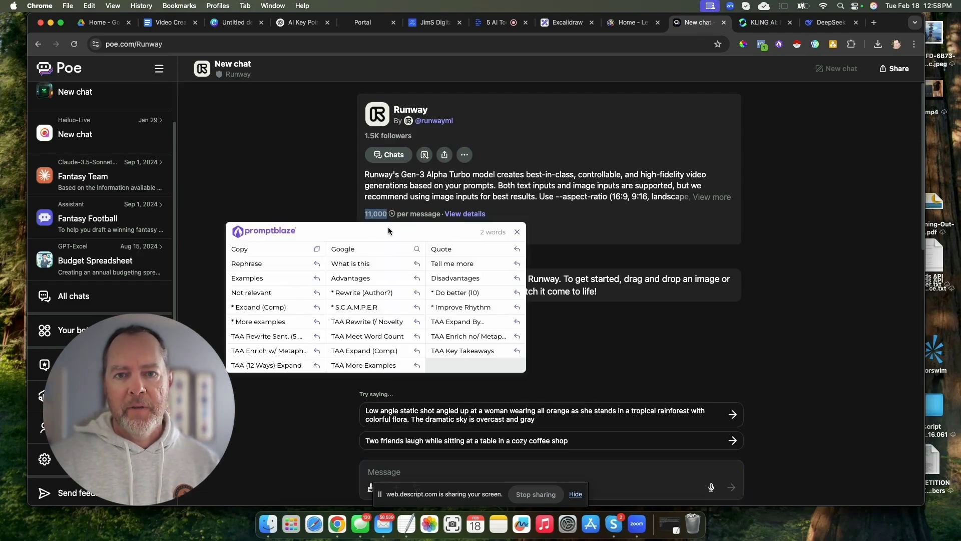
pyautogui.click(518, 232)
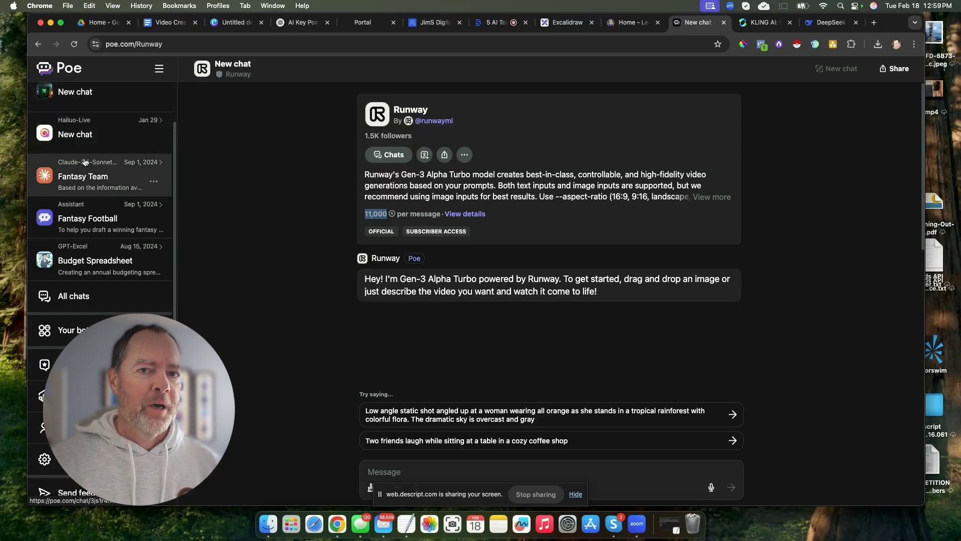
pyautogui.scroll(2, 153, 220)
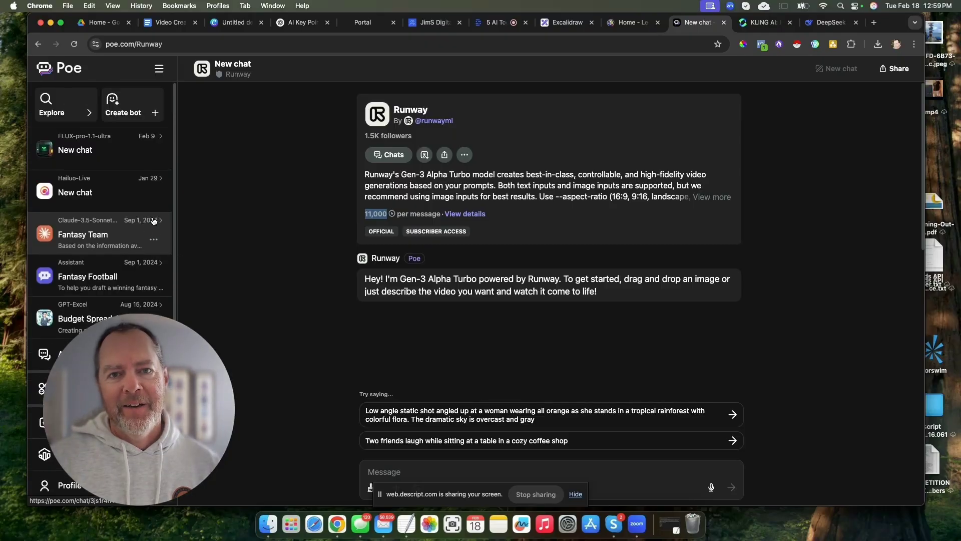
# Step: Try Create bot, dismiss the complete-profile prompt, and go to the Explore page
pyautogui.click(121, 109)
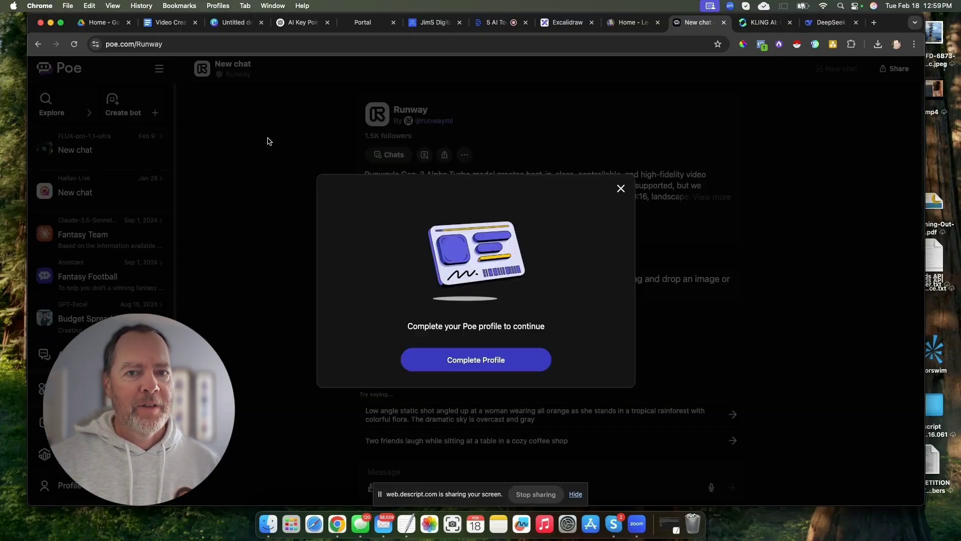
pyautogui.click(620, 188)
pyautogui.click(50, 105)
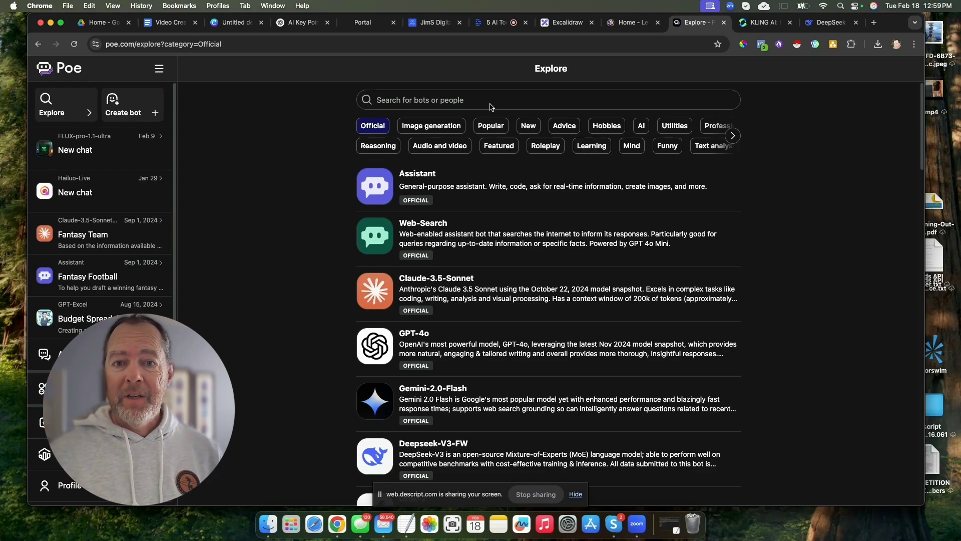
# Step: Search Explore for 'deepseek' to list DeepSeek-R1 and the other DeepSeek bots
pyautogui.click(471, 99)
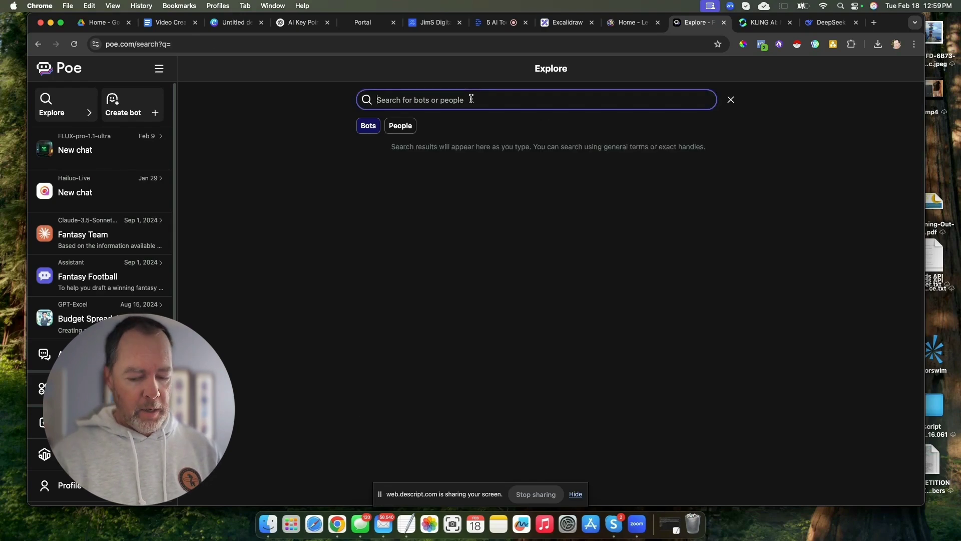
pyautogui.write('deepseek')
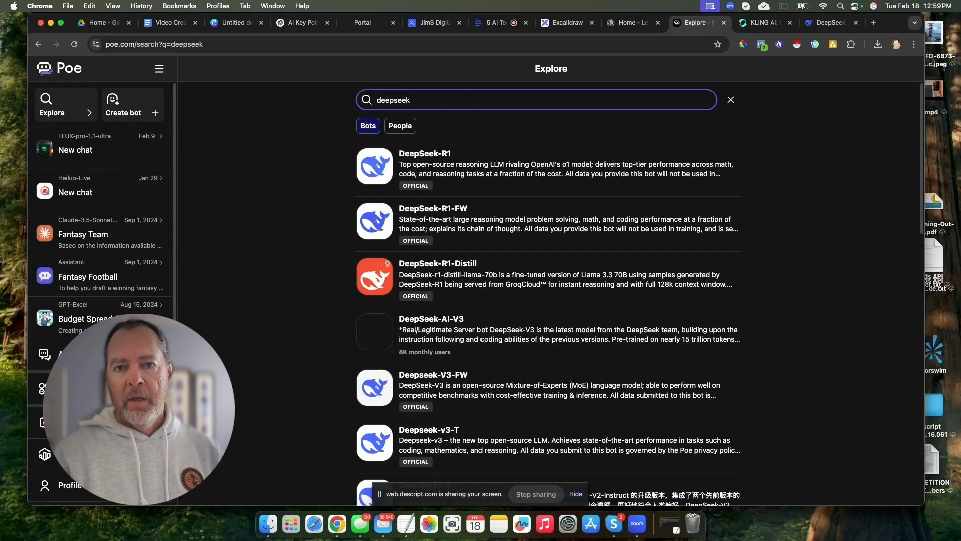